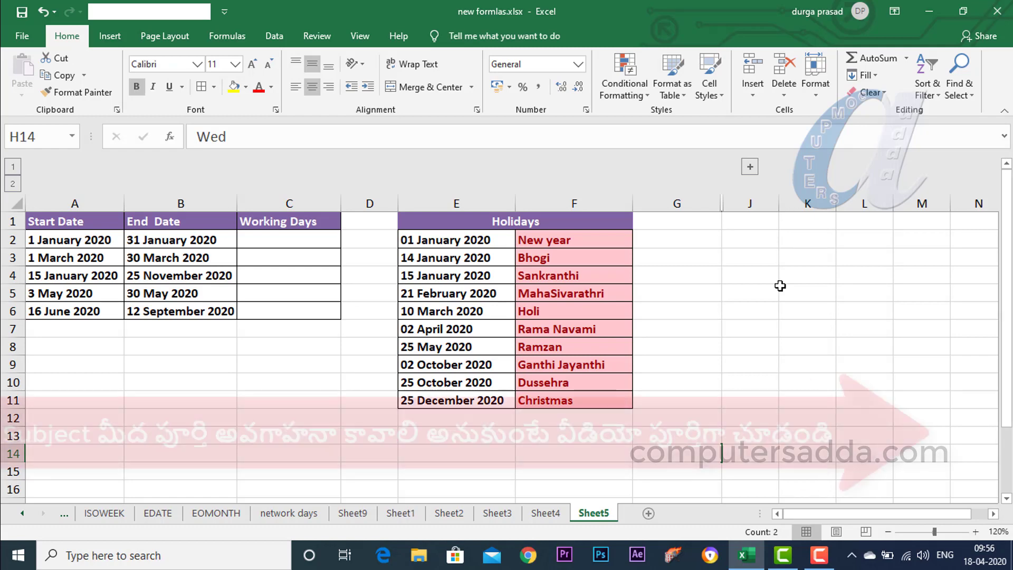
Step: Expand grouped columns H–I to show the 90% Companies and Other Companies weekend tables
left_click(750, 167)
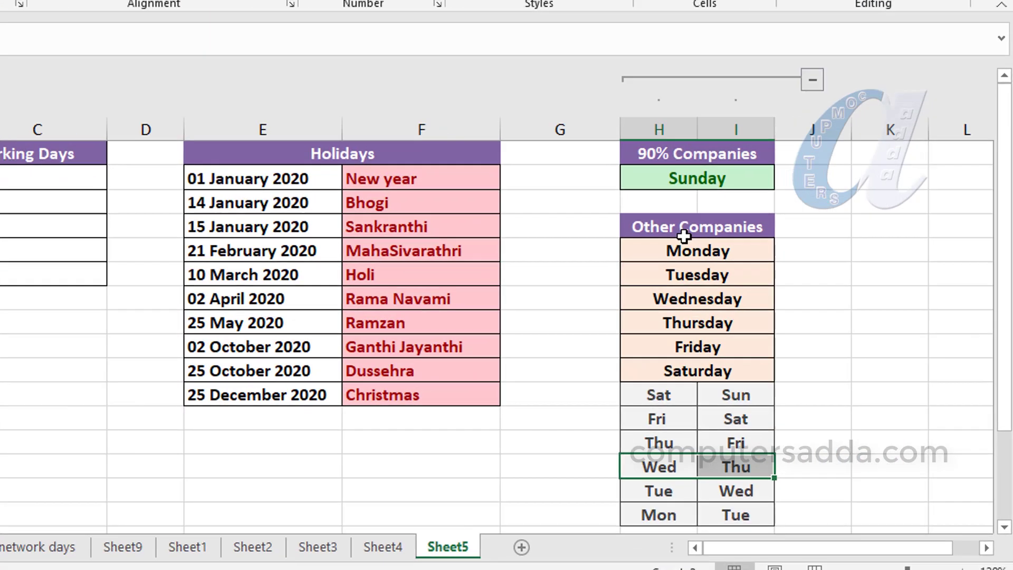
left_click_drag(769, 292, 807, 382)
left_click_drag(640, 198, 636, 391)
left_click(607, 259)
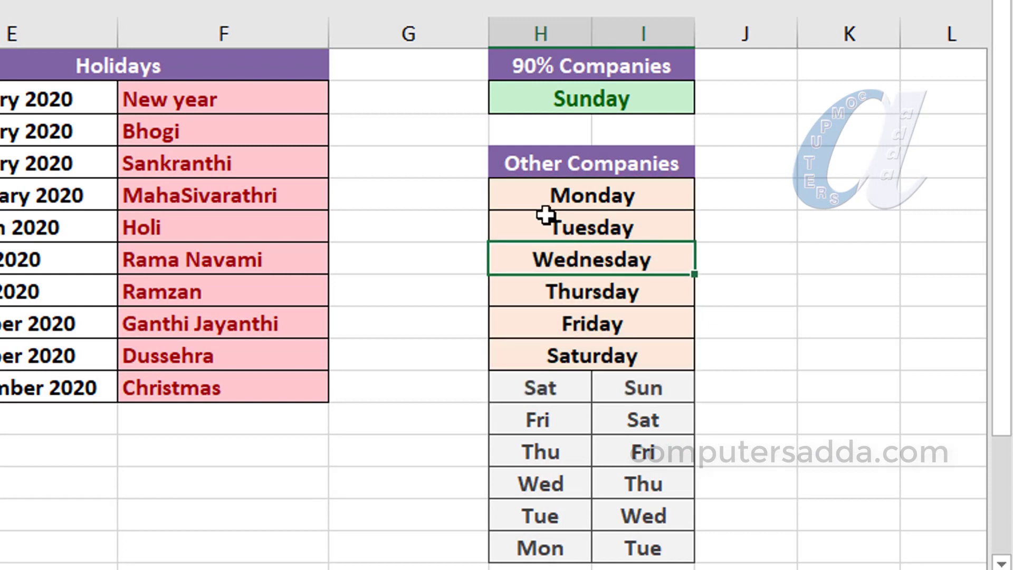
left_click_drag(524, 204, 527, 352)
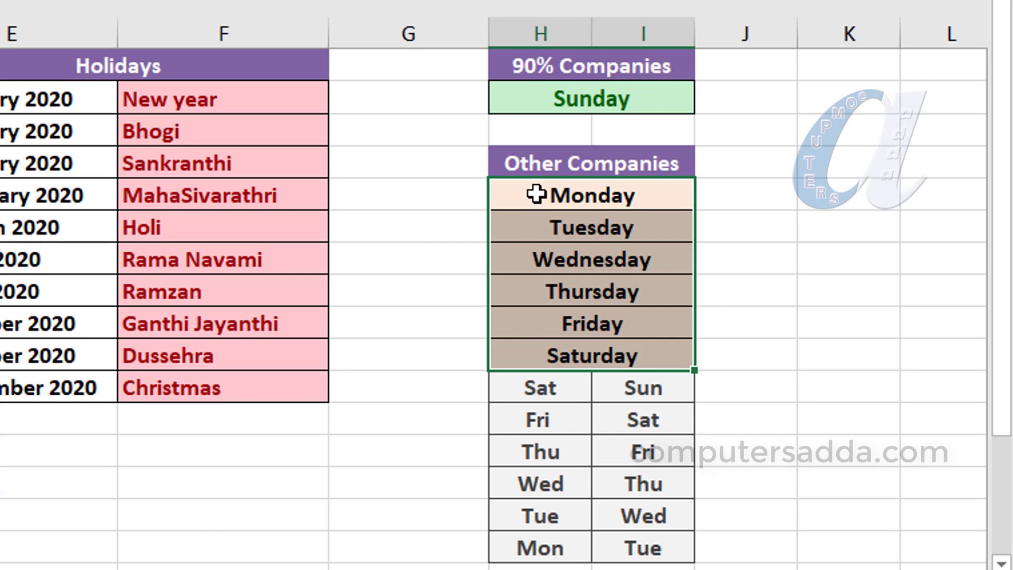
left_click_drag(534, 193, 533, 355)
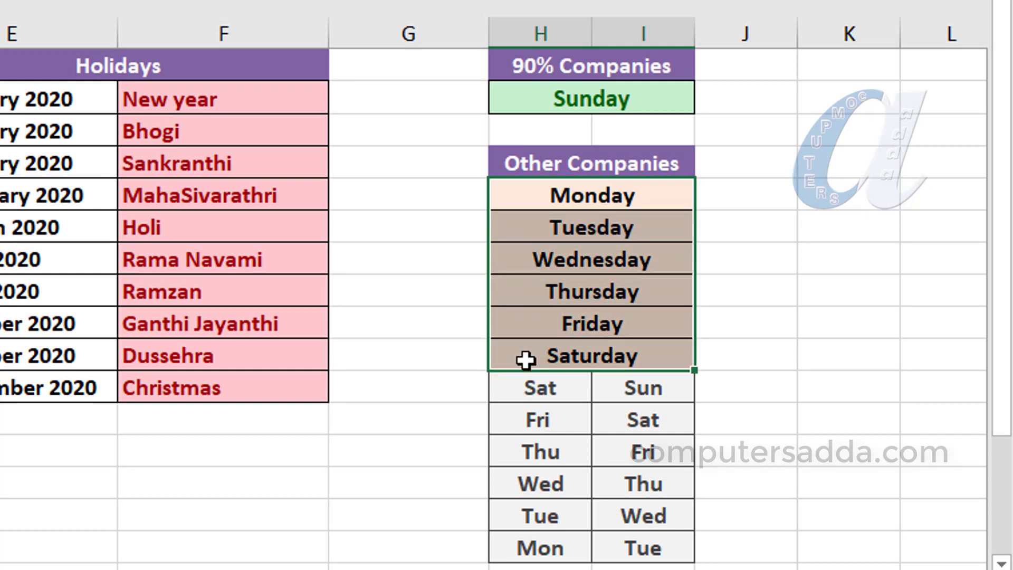
left_click(534, 385)
left_click(615, 387)
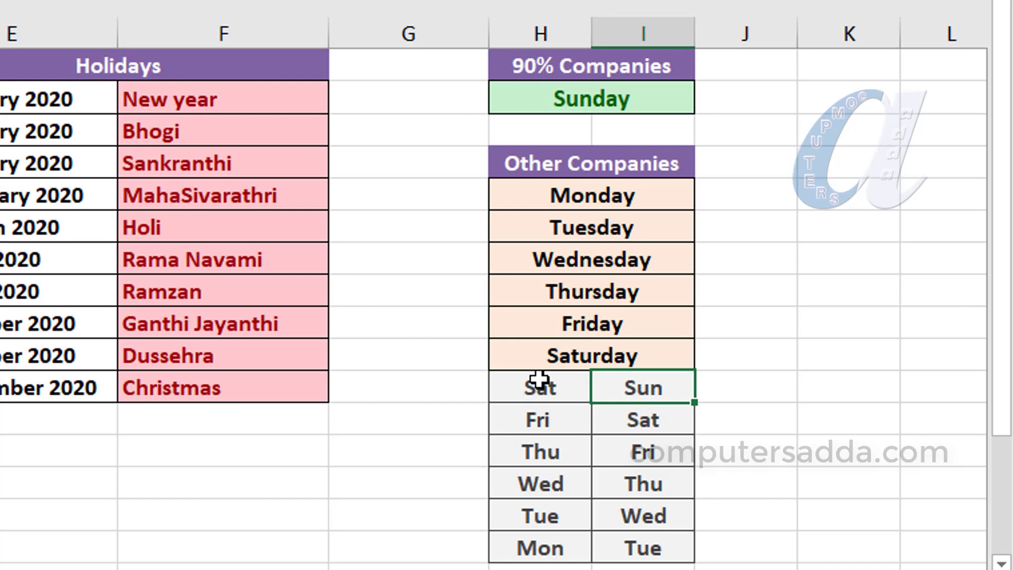
left_click(536, 421)
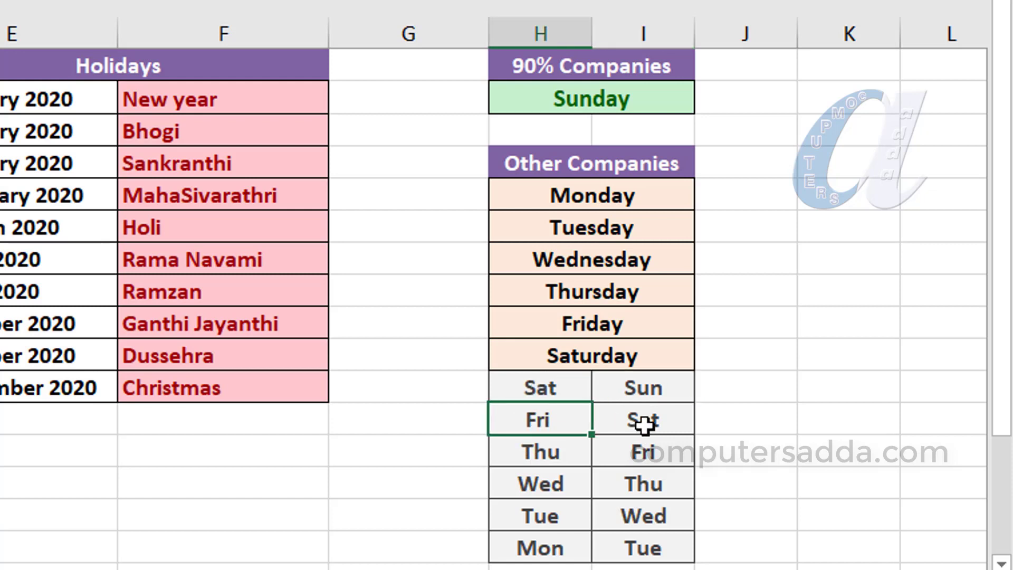
left_click(643, 420)
left_click_drag(554, 490, 643, 485)
left_click(640, 452)
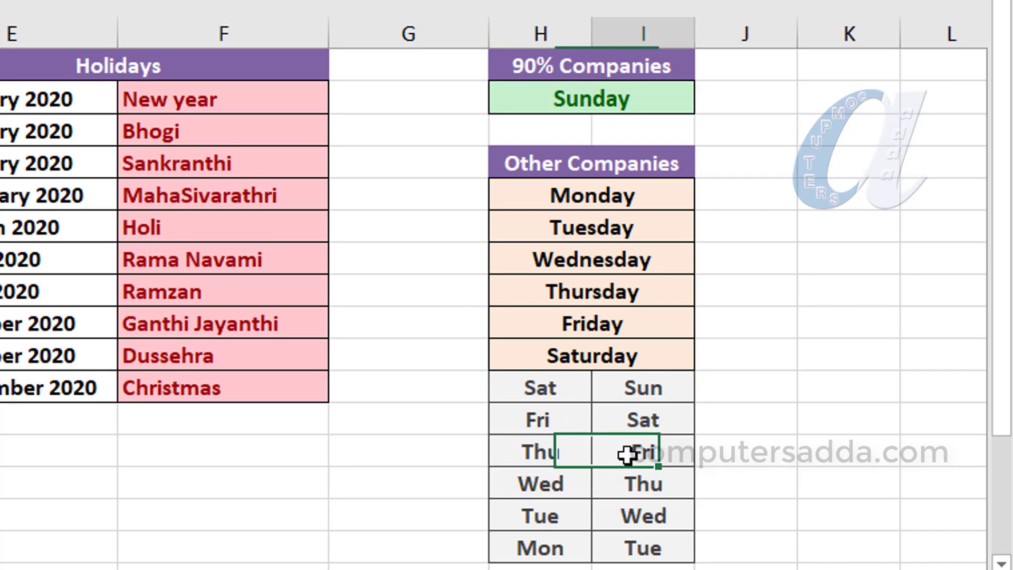
left_click_drag(538, 421, 628, 512)
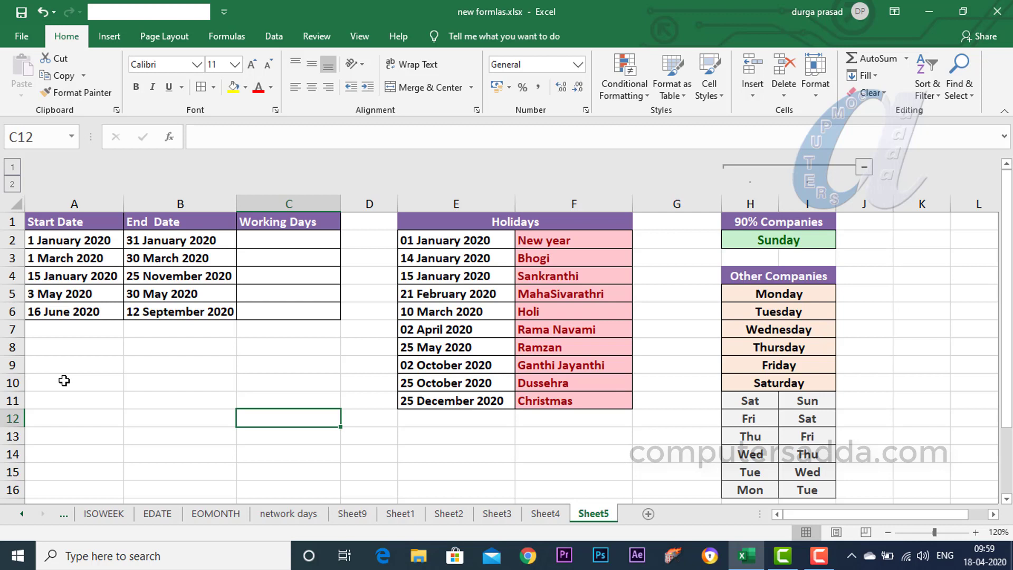
left_click(254, 240)
left_click_drag(69, 240, 72, 294)
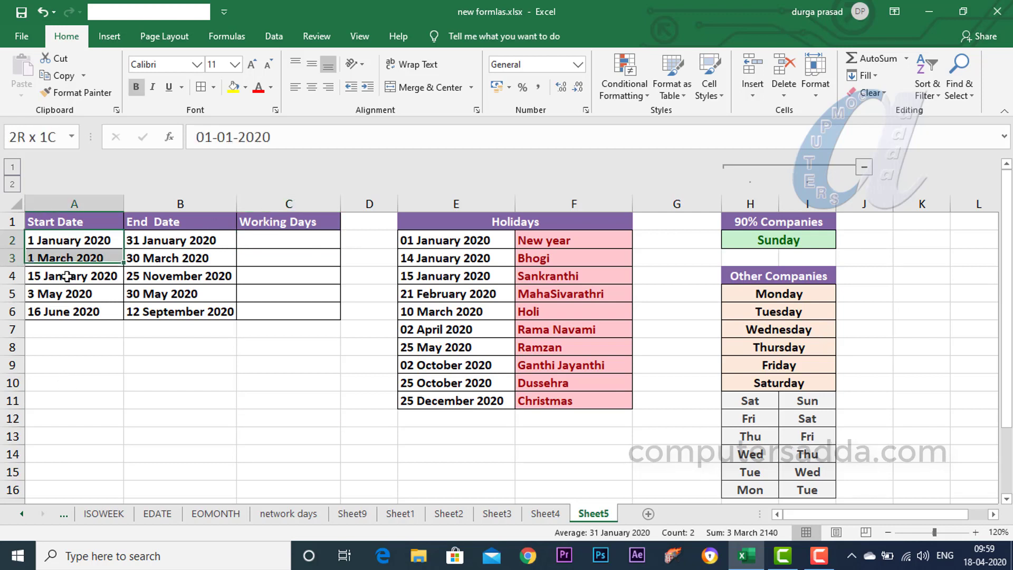
left_click(170, 235)
left_click_drag(180, 274, 159, 313)
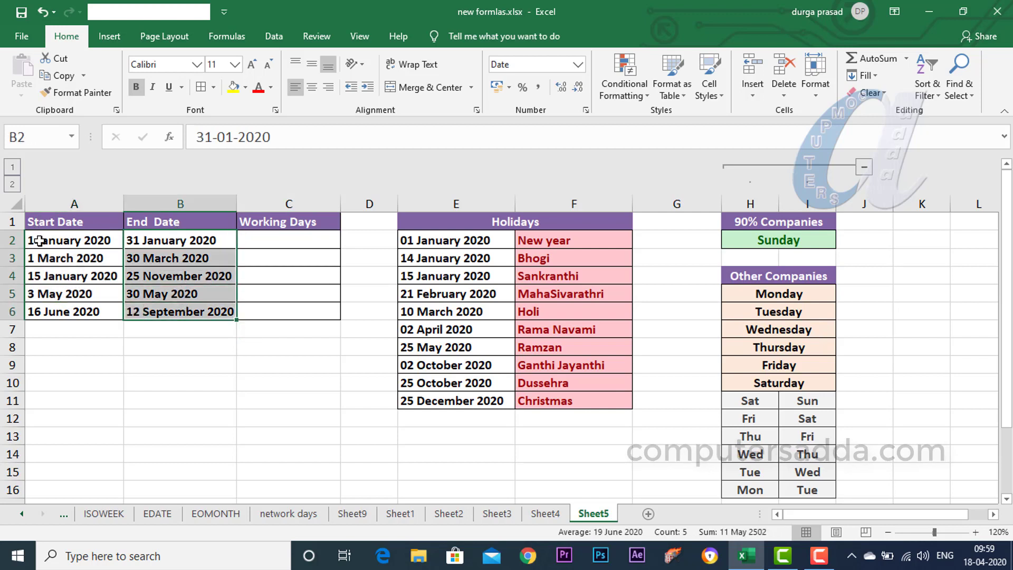
left_click_drag(40, 240, 181, 239)
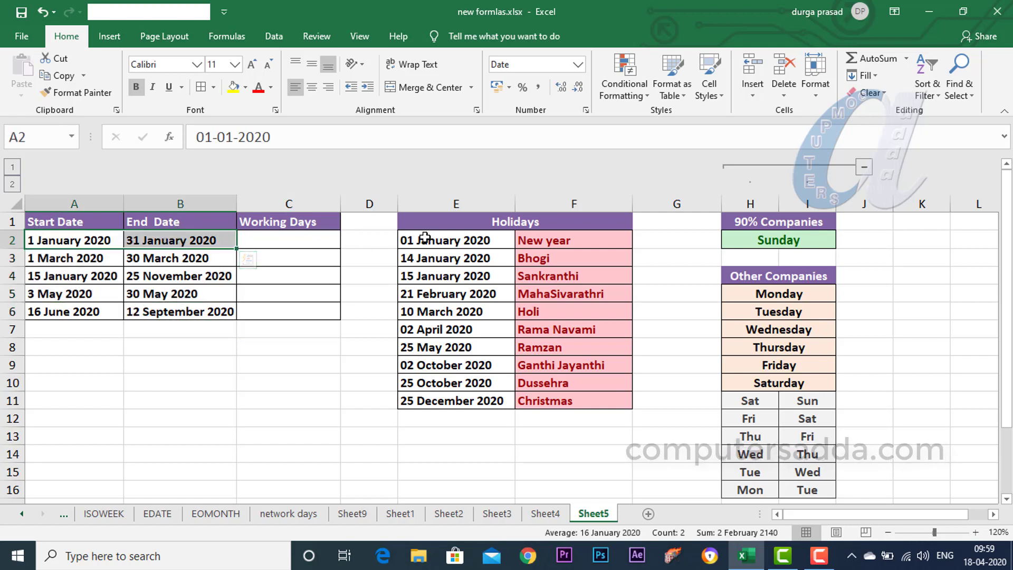
left_click_drag(425, 238, 436, 406)
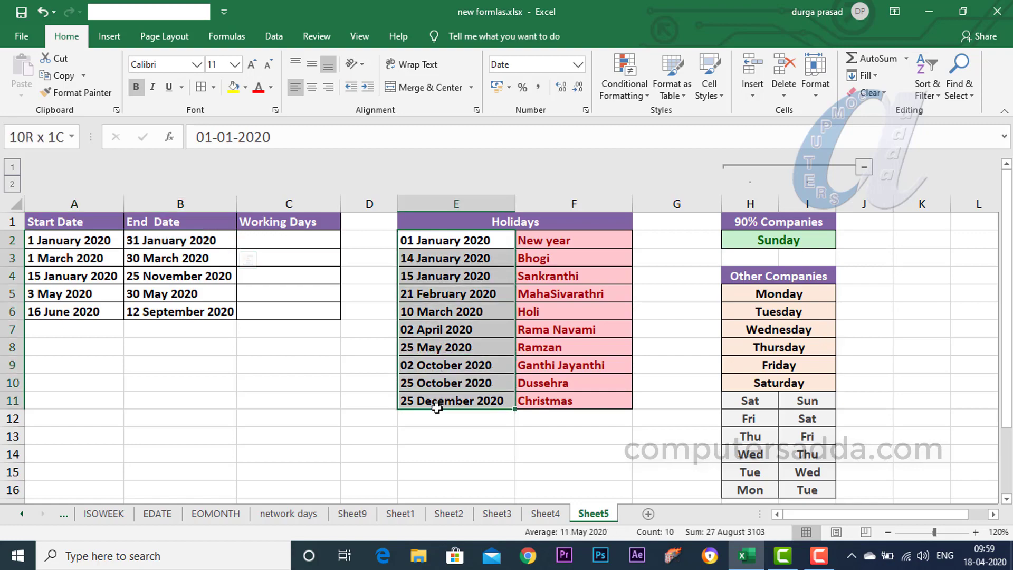
left_click_drag(436, 406, 437, 406)
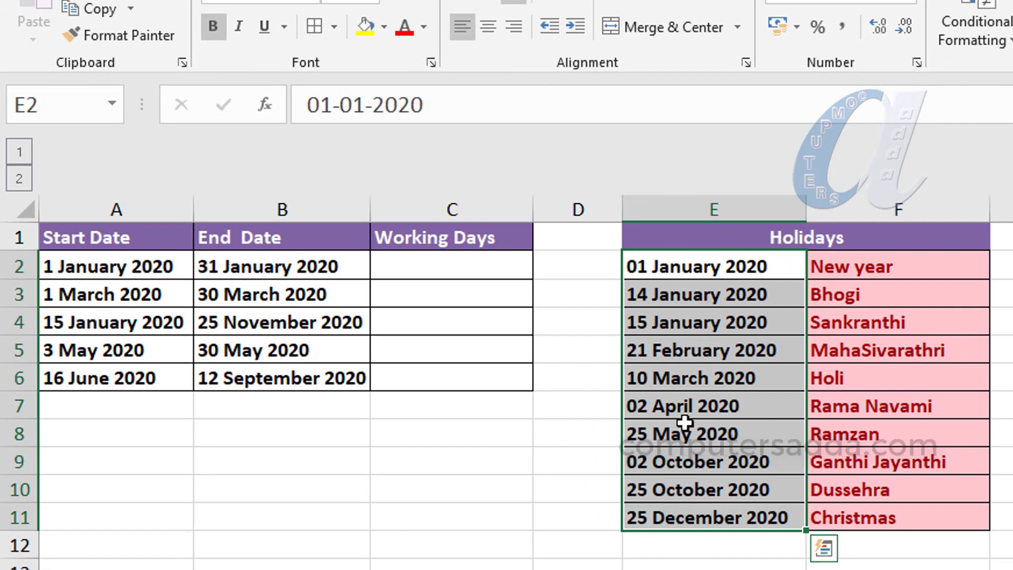
Step: Enter =NETWORKDAYS.INTL(A2,B2) in C2, returning 23 working days
left_click(425, 272)
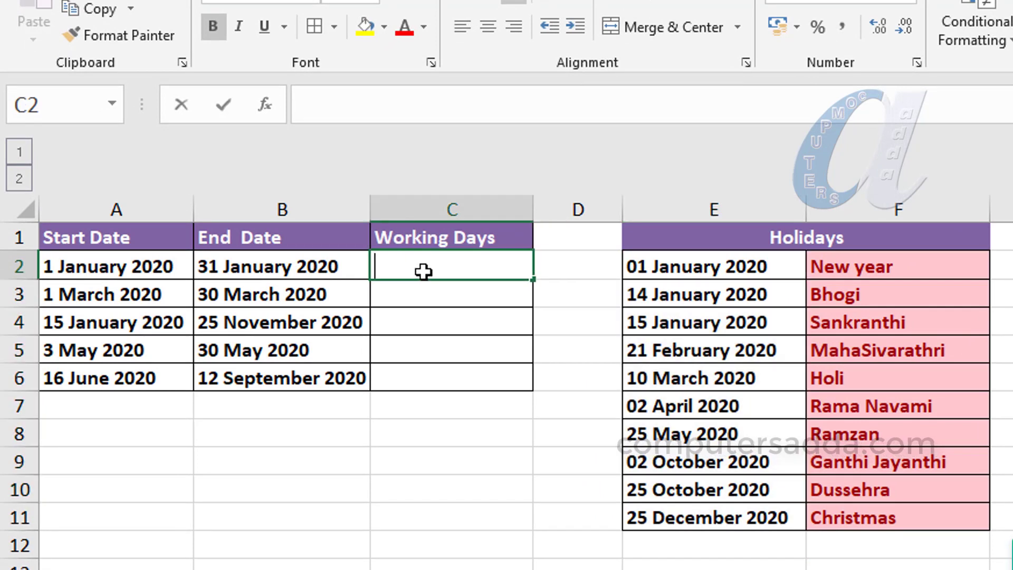
type("=netw")
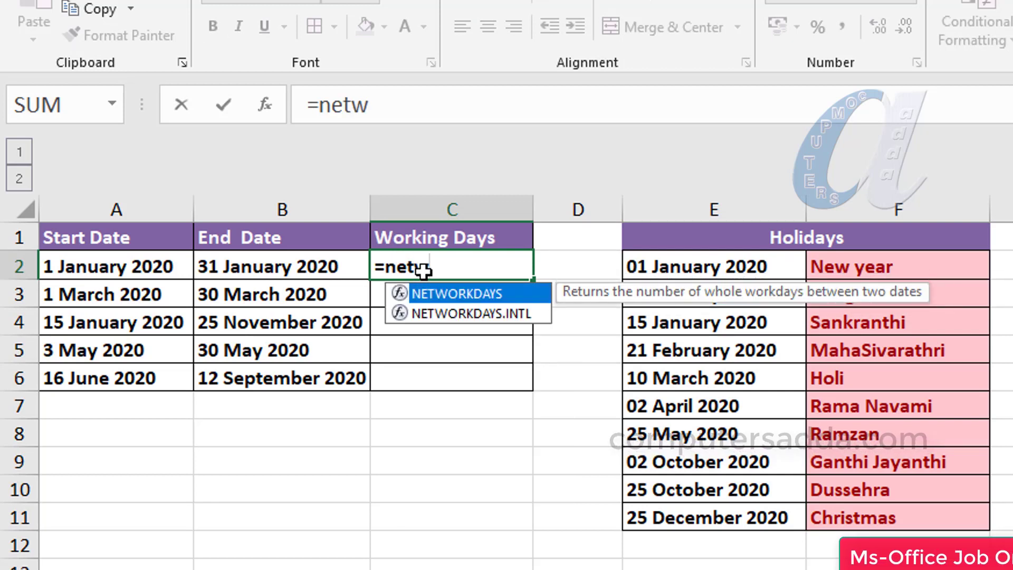
key("Down")
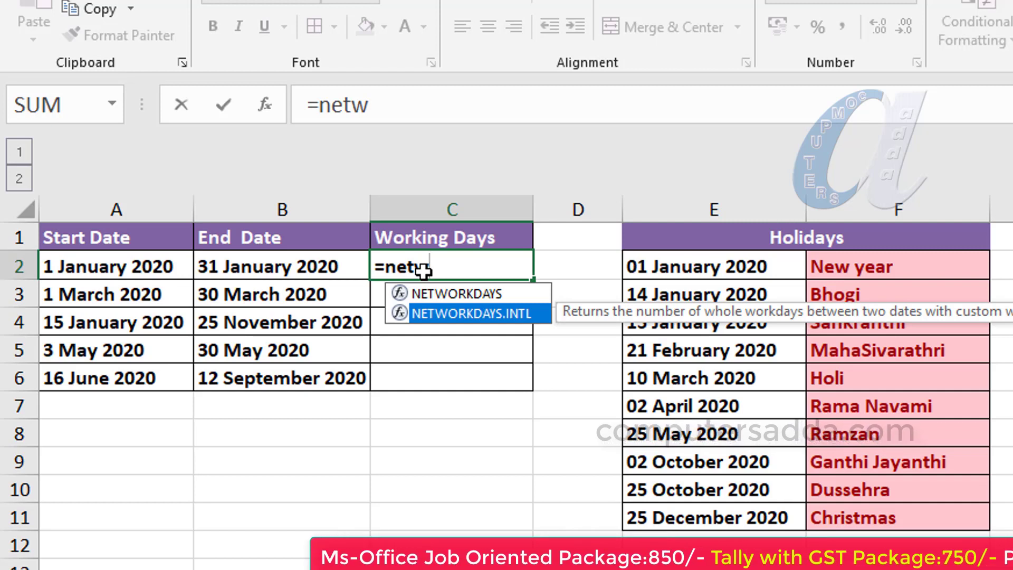
key("Tab")
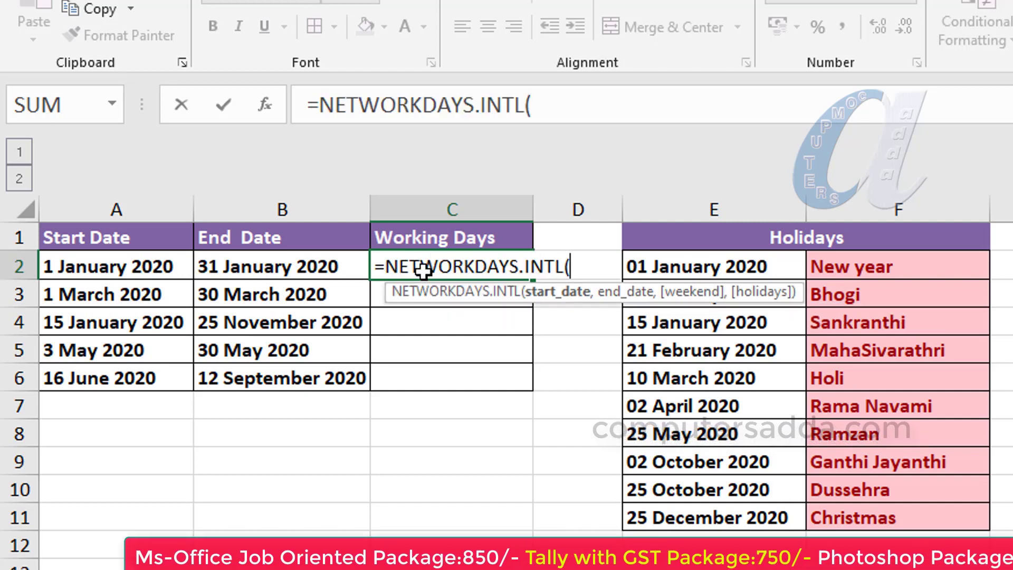
left_click(136, 266)
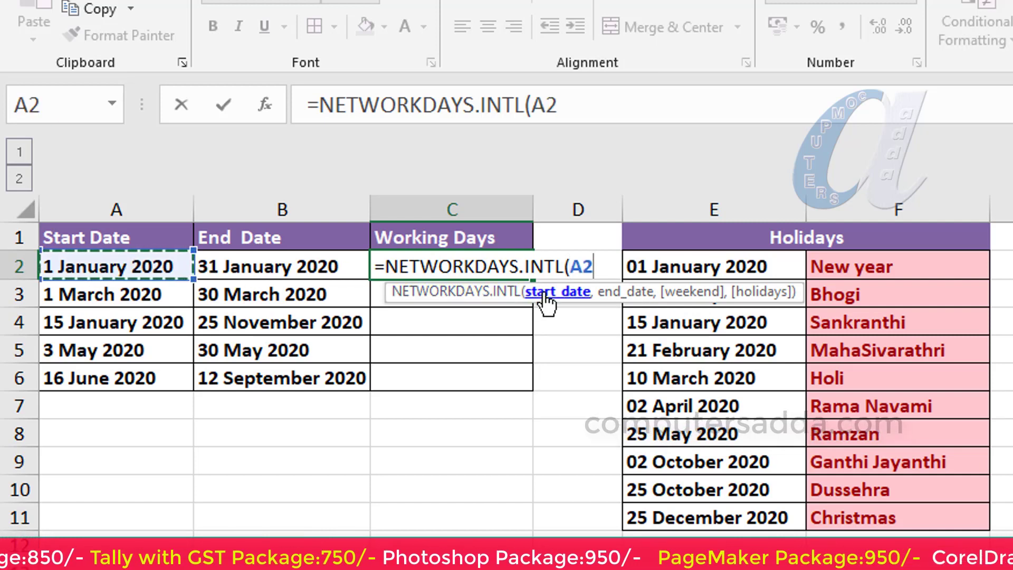
type(",")
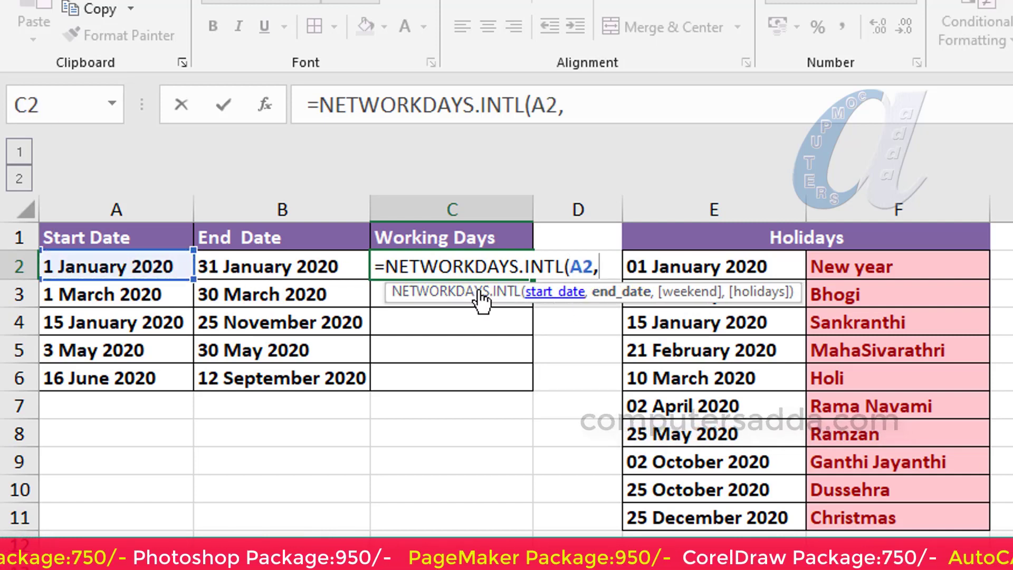
left_click(251, 264)
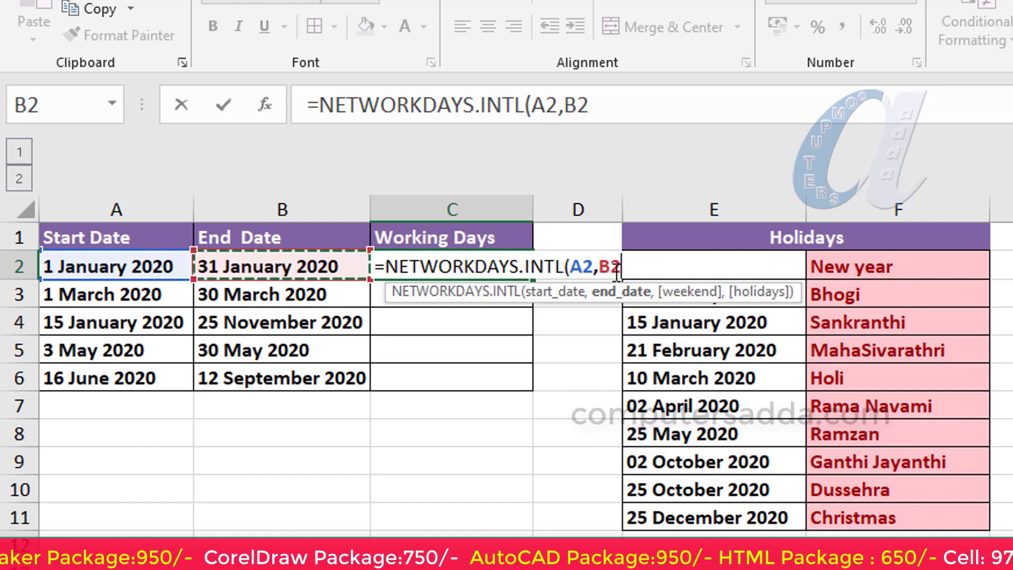
type(")")
key("Return")
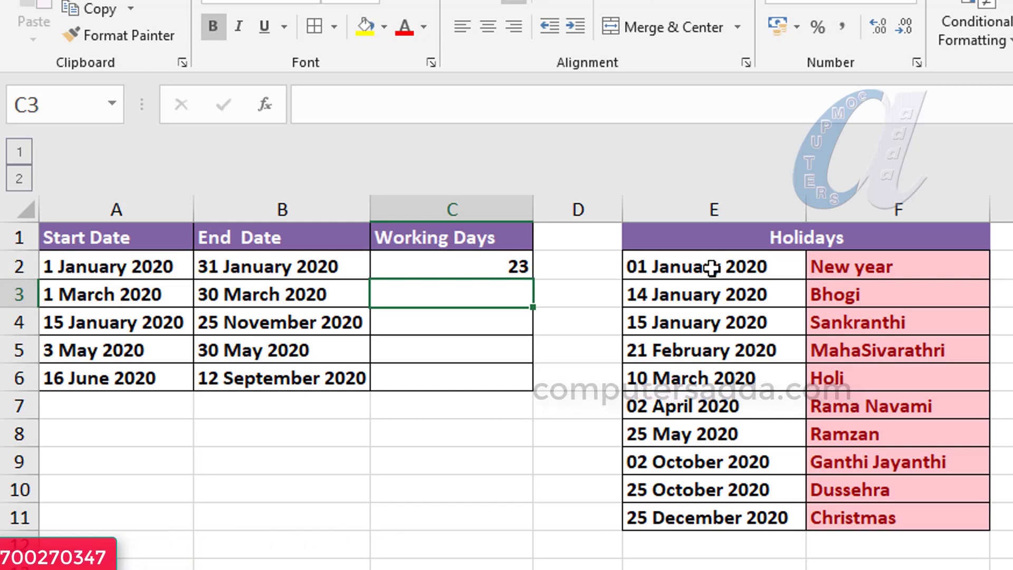
Step: Add weekend code 11 (Sunday only) to the C2 formula so it returns 27
left_click(482, 265)
double_click(482, 266)
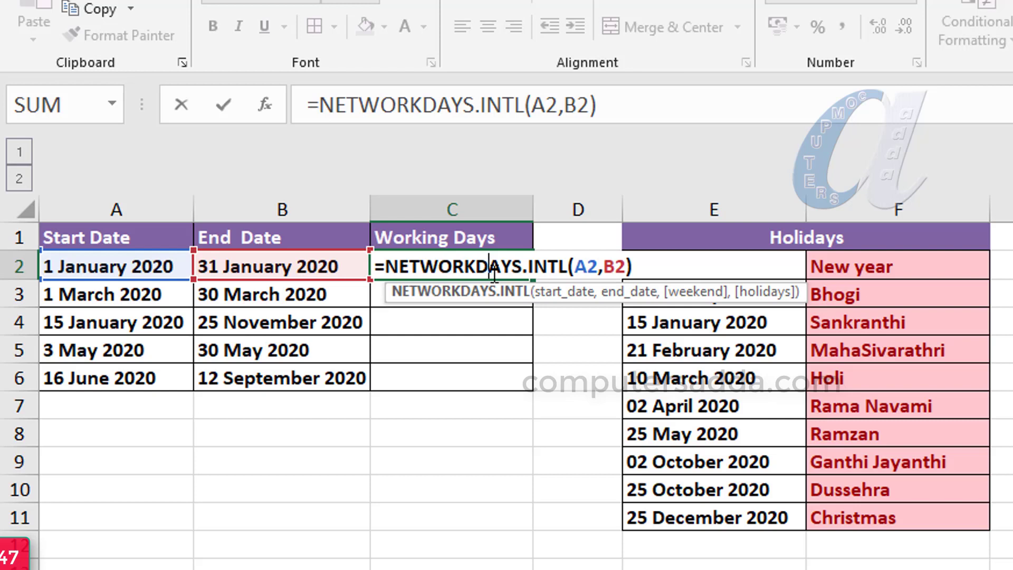
left_click_drag(575, 266, 624, 267)
left_click(625, 267)
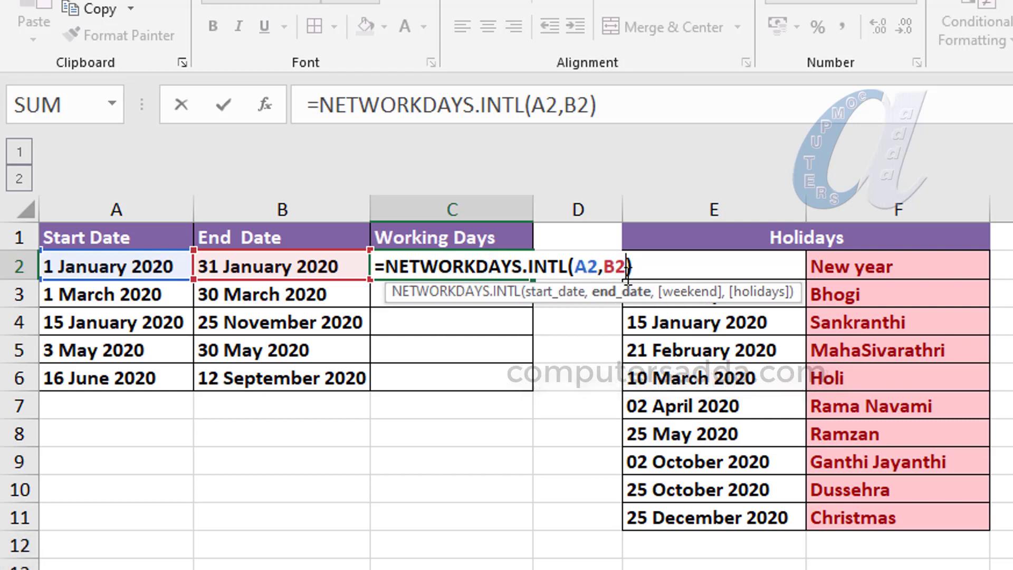
type(",")
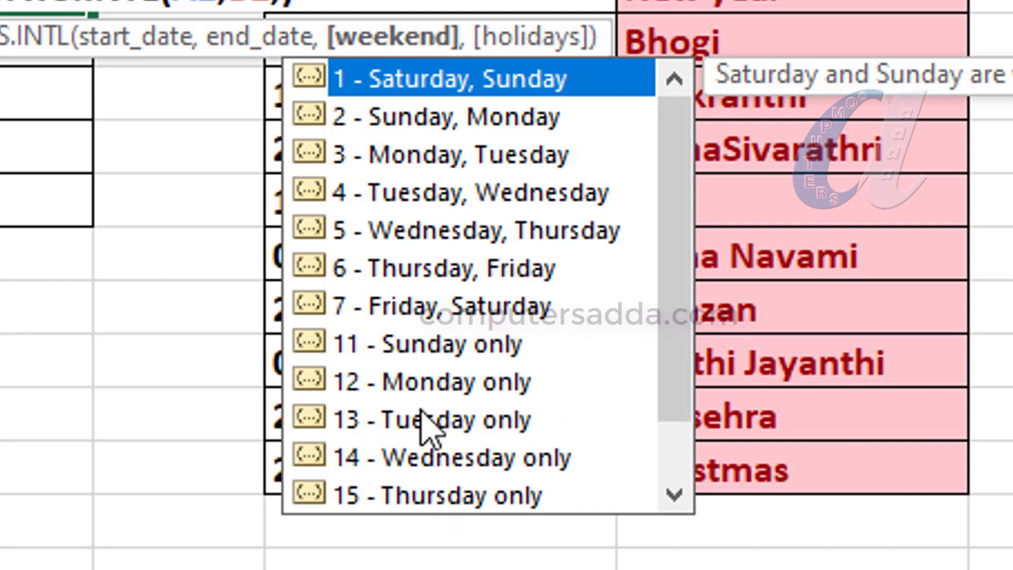
left_click_drag(666, 327, 691, 454)
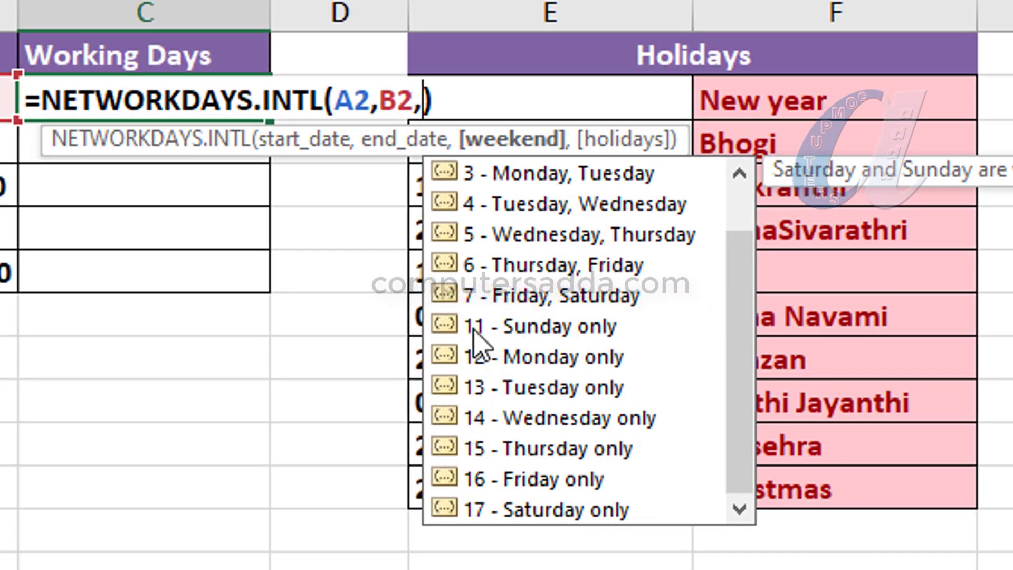
type("11")
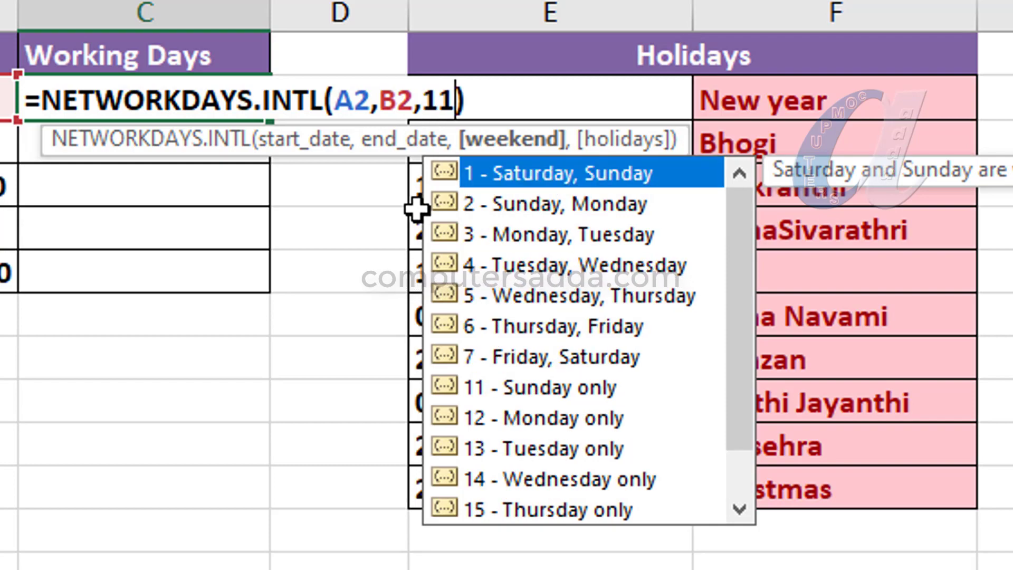
key("Return")
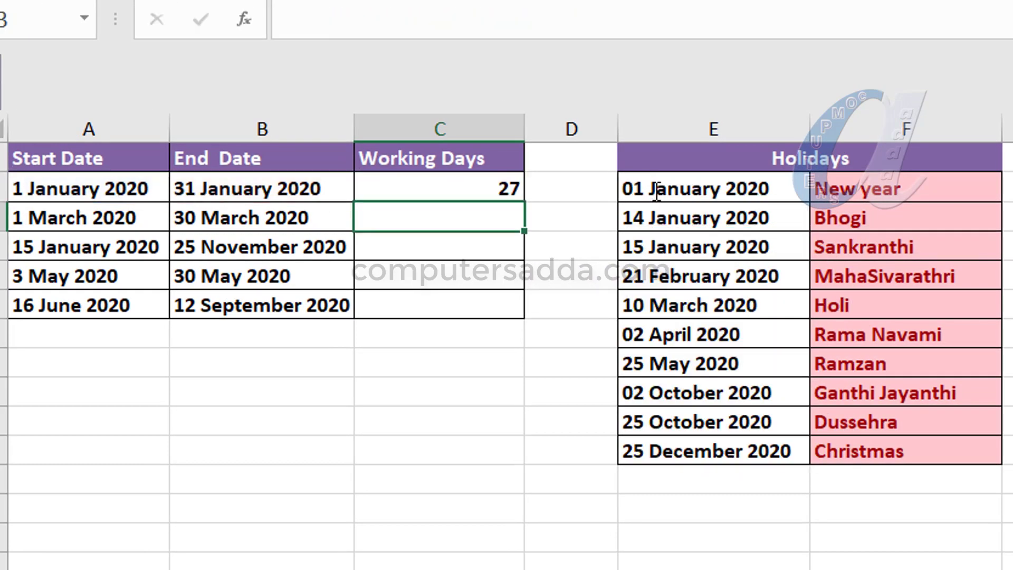
Step: Add holiday range E2:E11 as the last argument of the C2 formula, giving 24
left_click(492, 189)
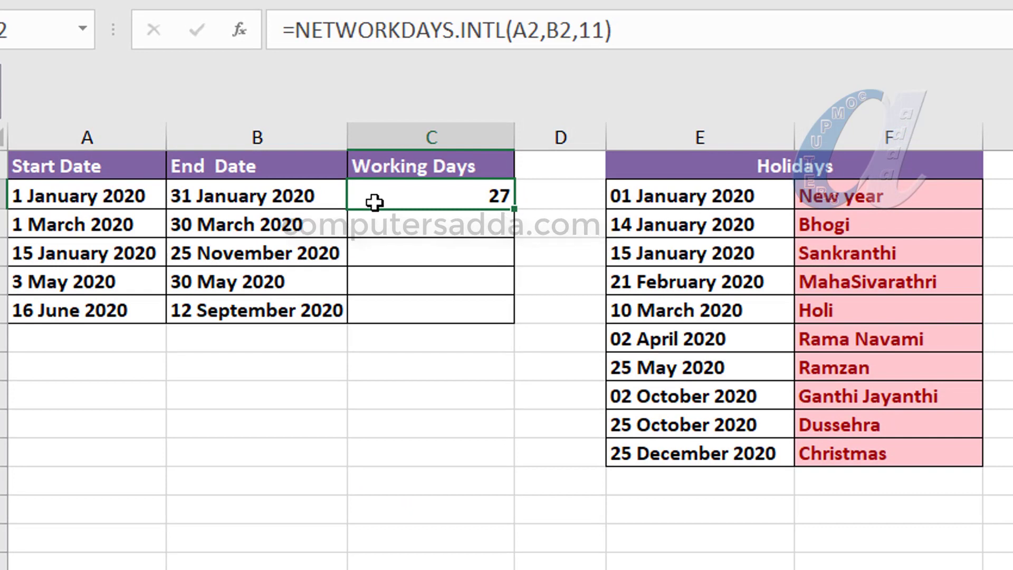
double_click(393, 196)
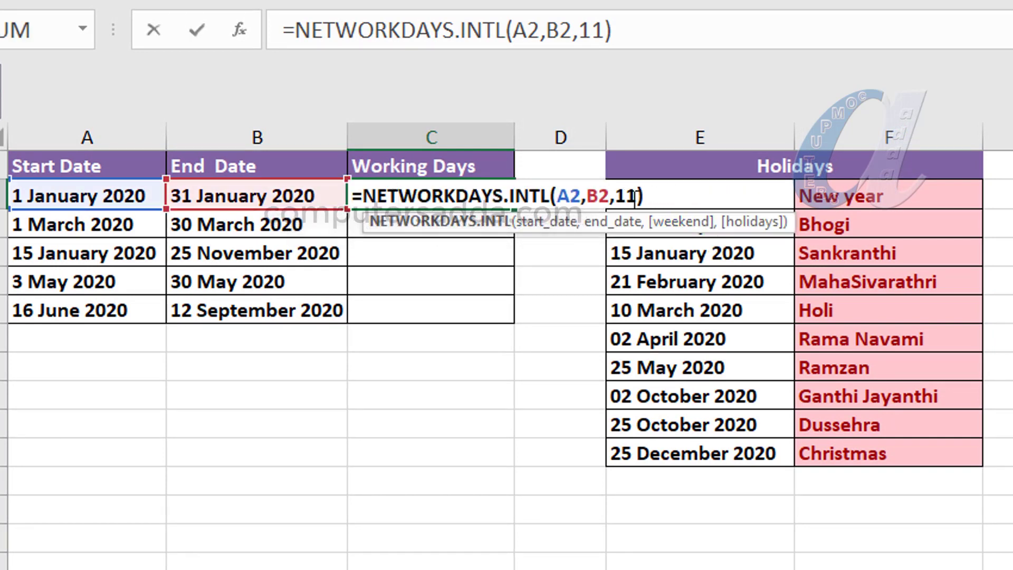
left_click(642, 195)
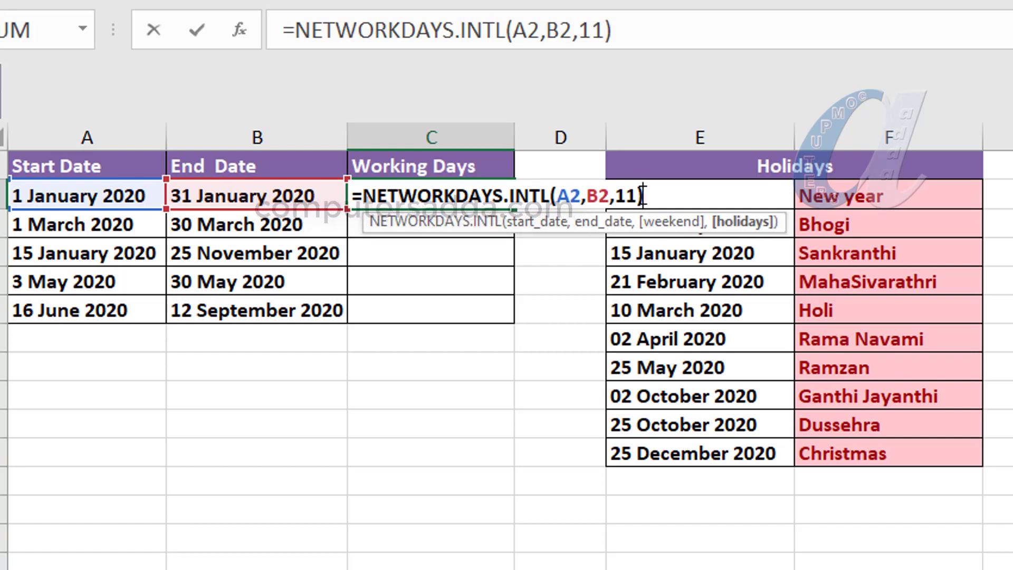
type(",")
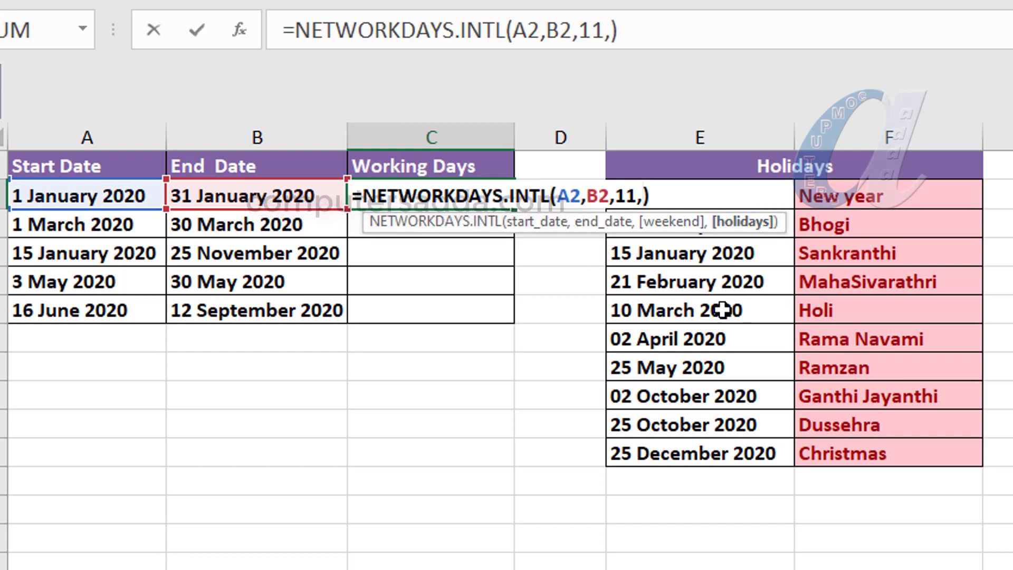
left_click(692, 257)
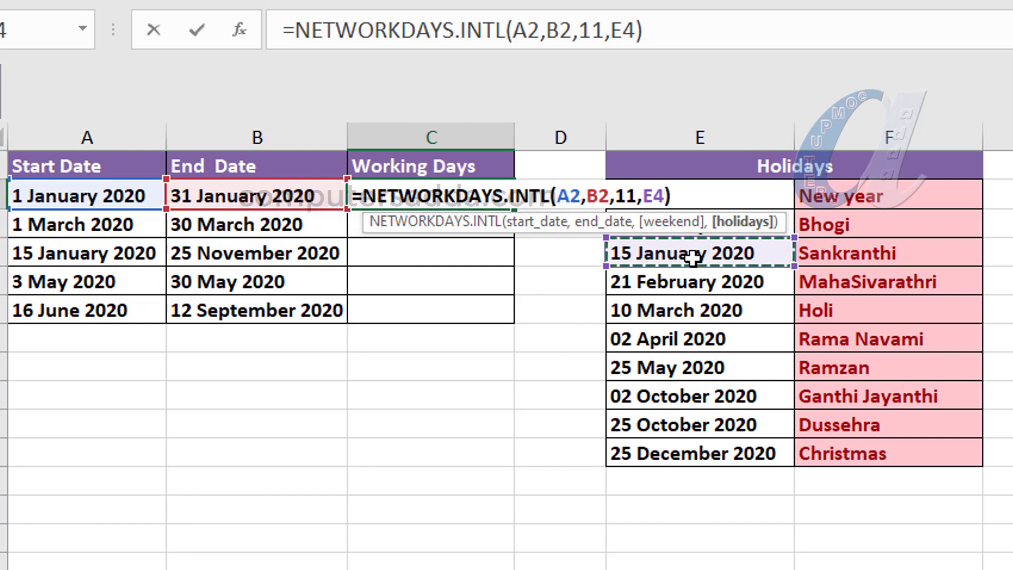
key("Up")
key("Up")
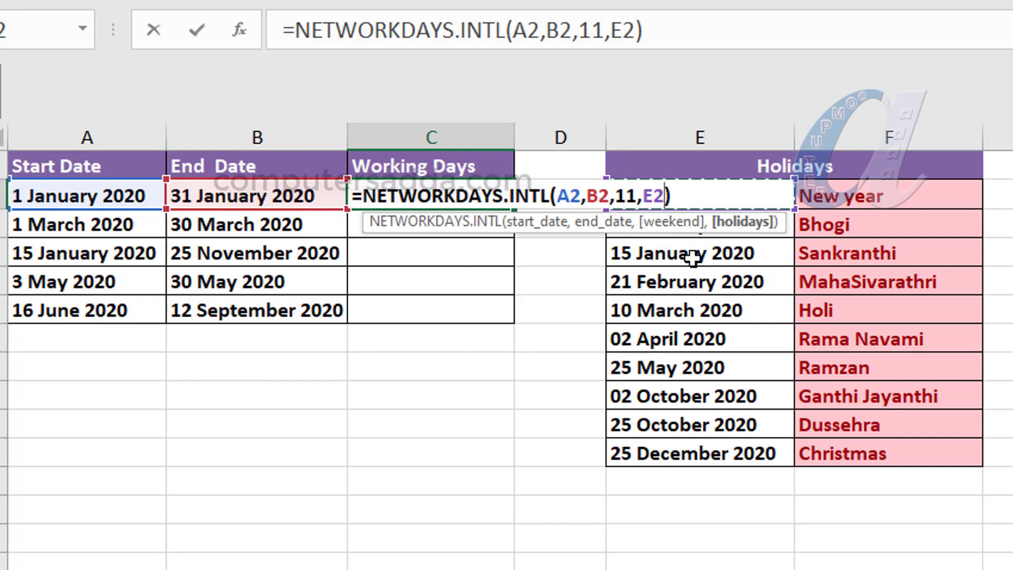
key("shift+Down")
key("shift+Down")
key("shift+Down")
key("shift+Down")
key("shift+Down")
key("shift+Down")
key("shift+Down")
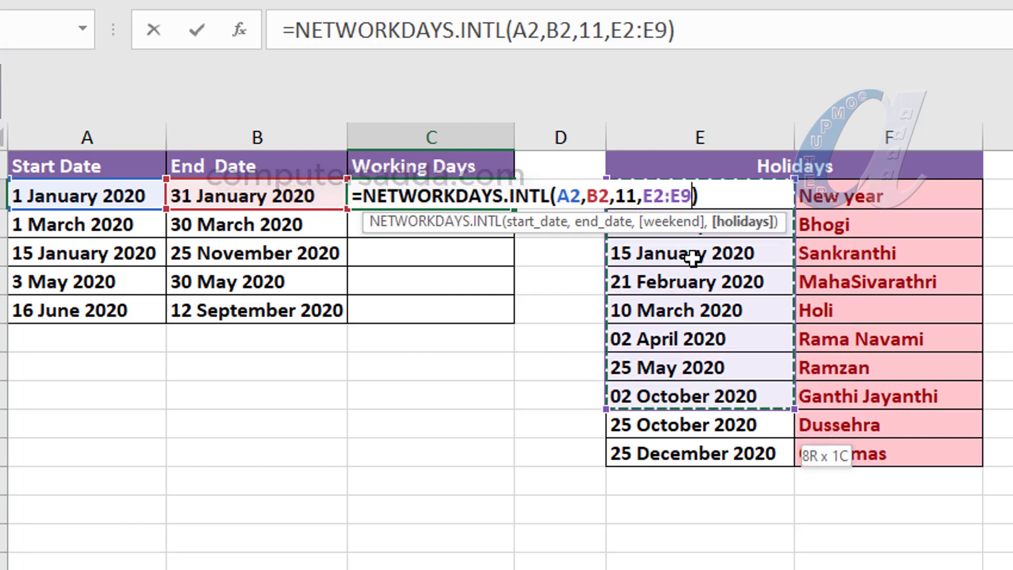
key("shift+Down")
key("shift+Down")
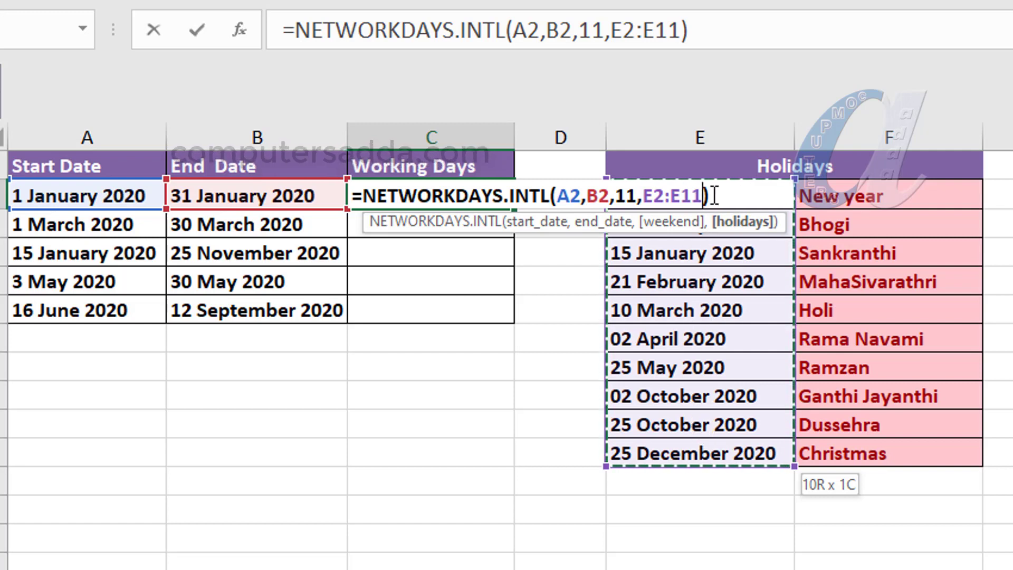
key("Return")
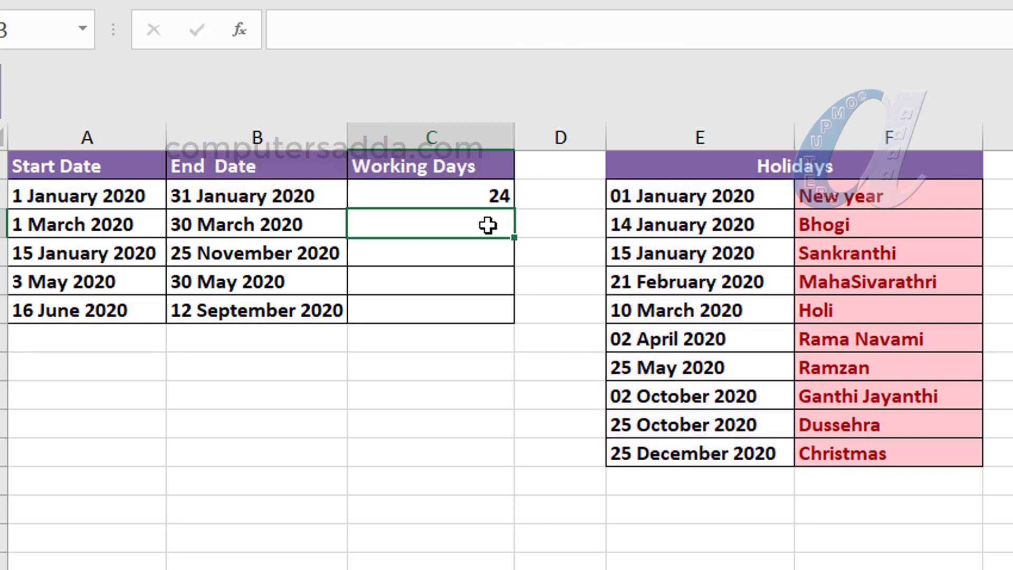
left_click(471, 197)
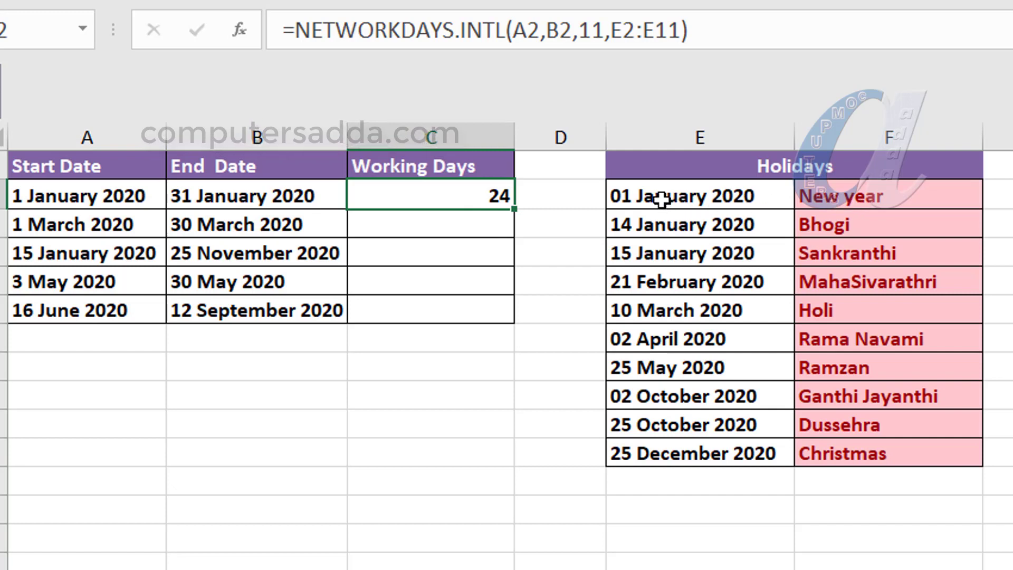
left_click_drag(655, 199, 662, 262)
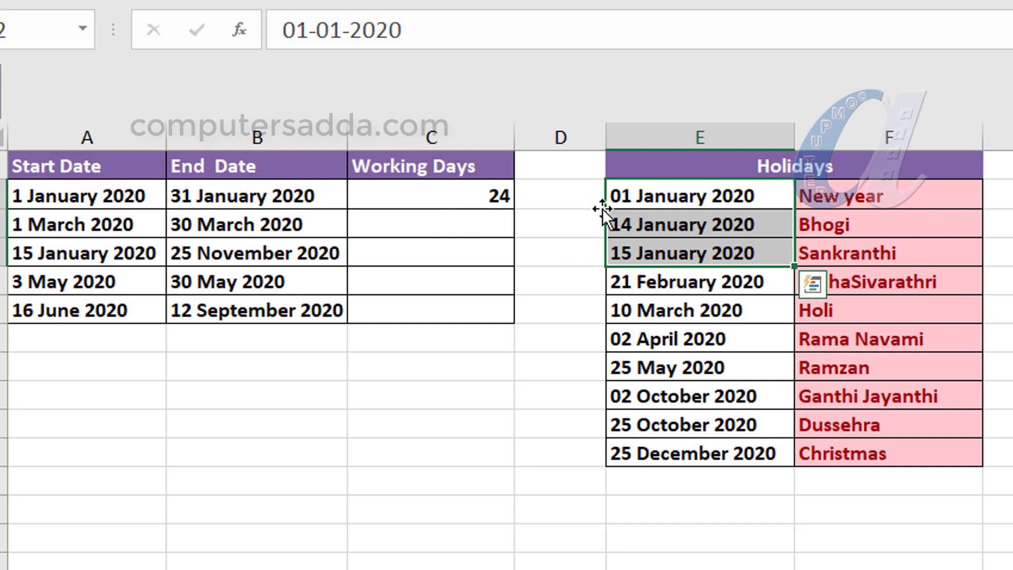
left_click(465, 196)
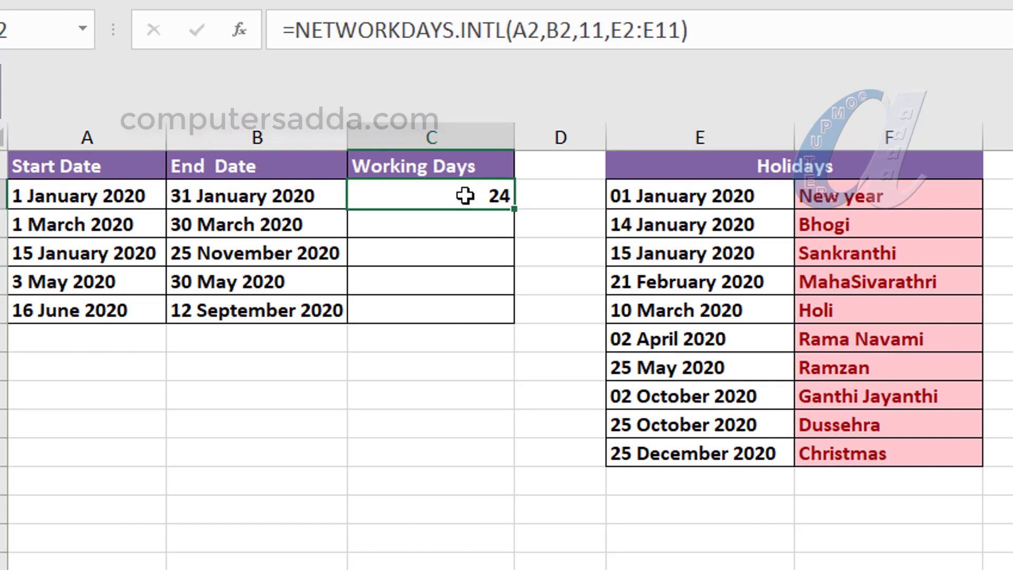
double_click(464, 196)
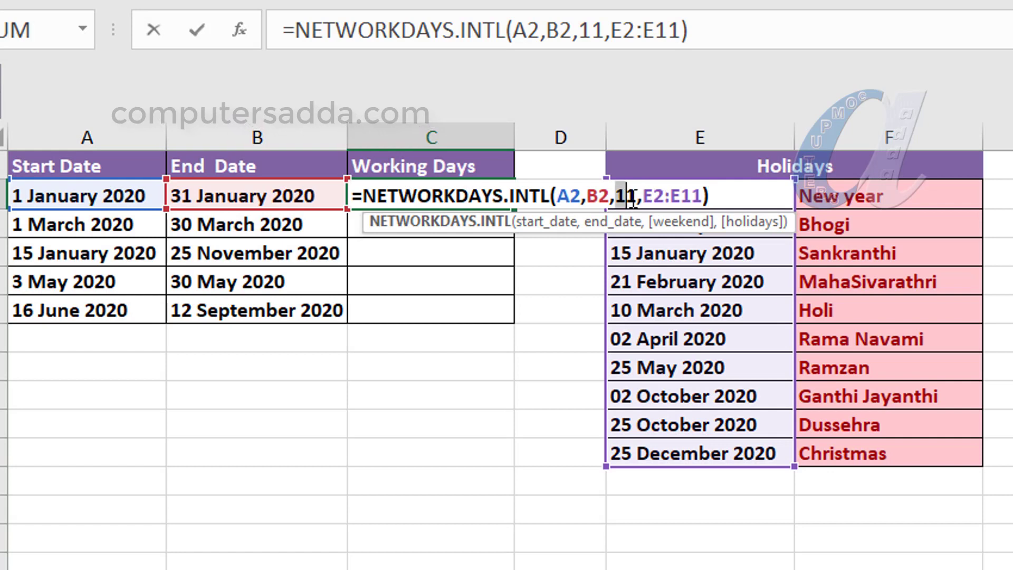
key("BackSpace")
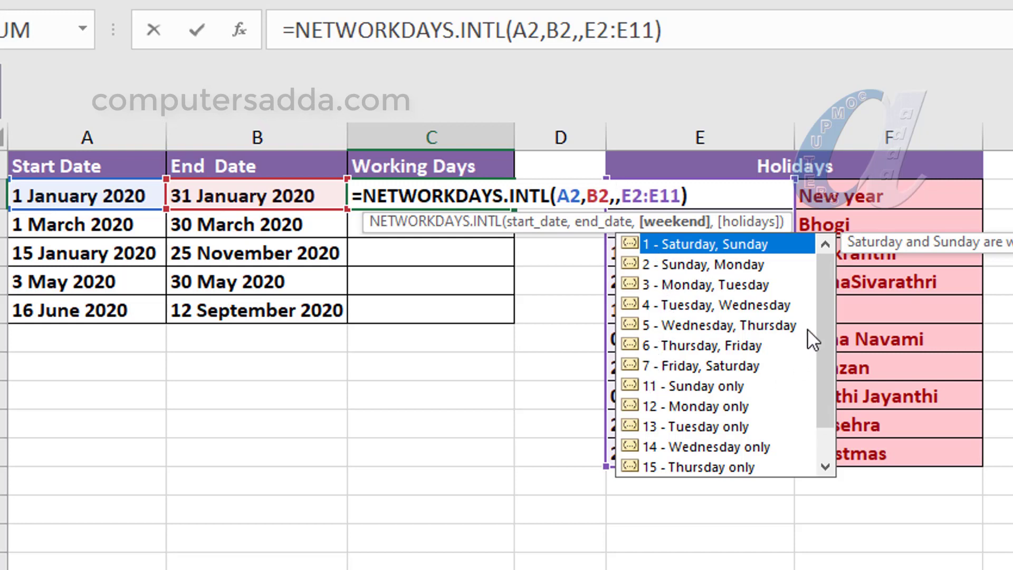
scroll(831, 379, "down", 1)
scroll(831, 379, "down", 1)
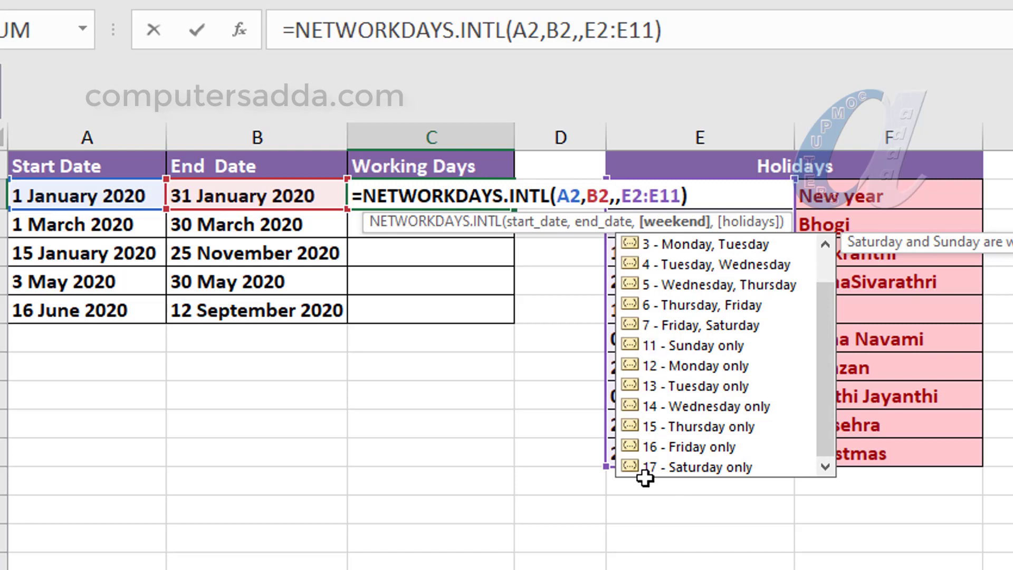
double_click(692, 345)
key("ctrl+Return")
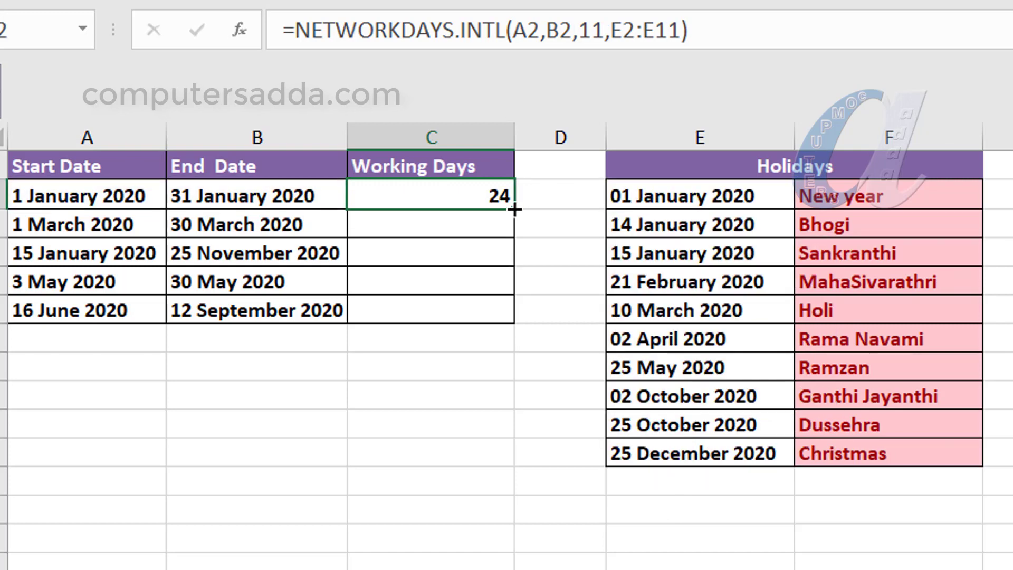
Step: Fill the C2 formula down to C6, giving 24, 265, 23 and 77
mouse_move(515, 210)
left_mouse_down()
mouse_move(507, 332)
mouse_move(484, 320)
left_mouse_up()
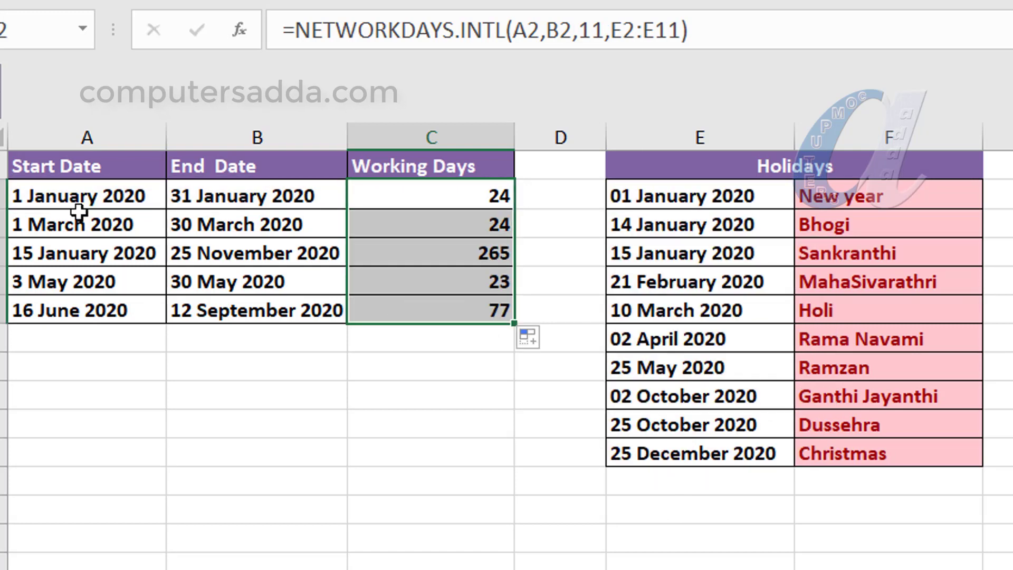